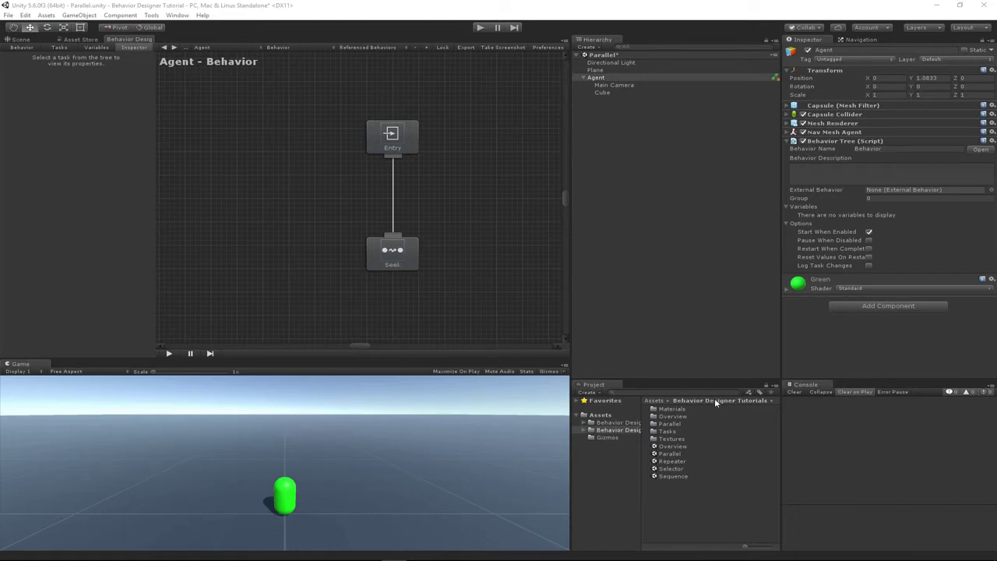
After a quick test run, drop a Parallel task found with 'para' between Entry and Seek
left_click(480, 28)
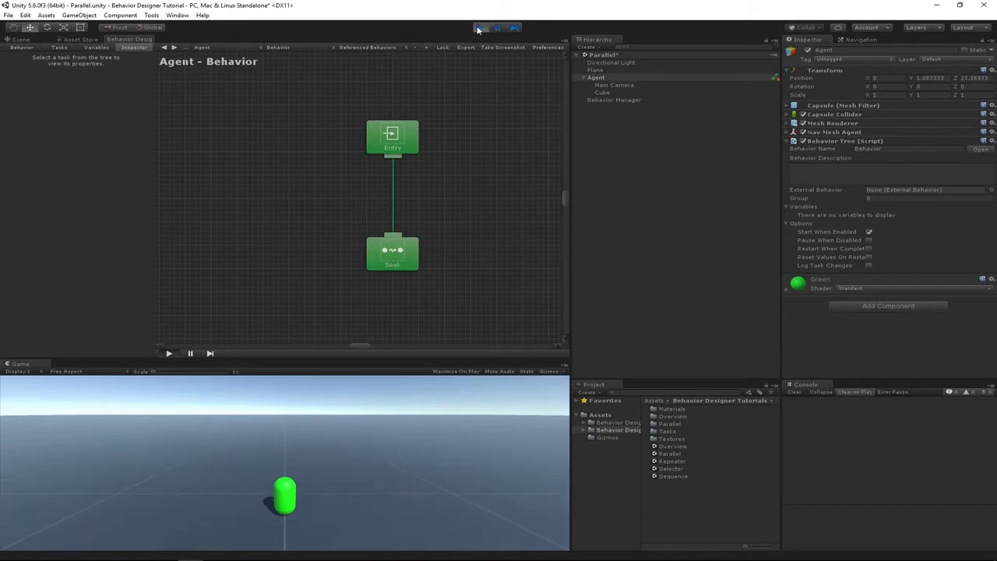
left_click(481, 28)
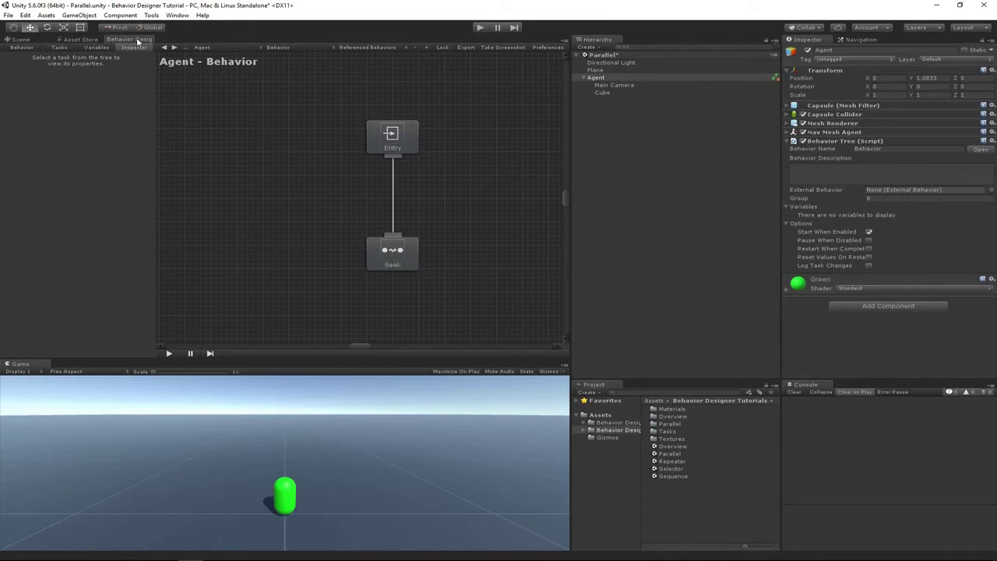
left_click(61, 48)
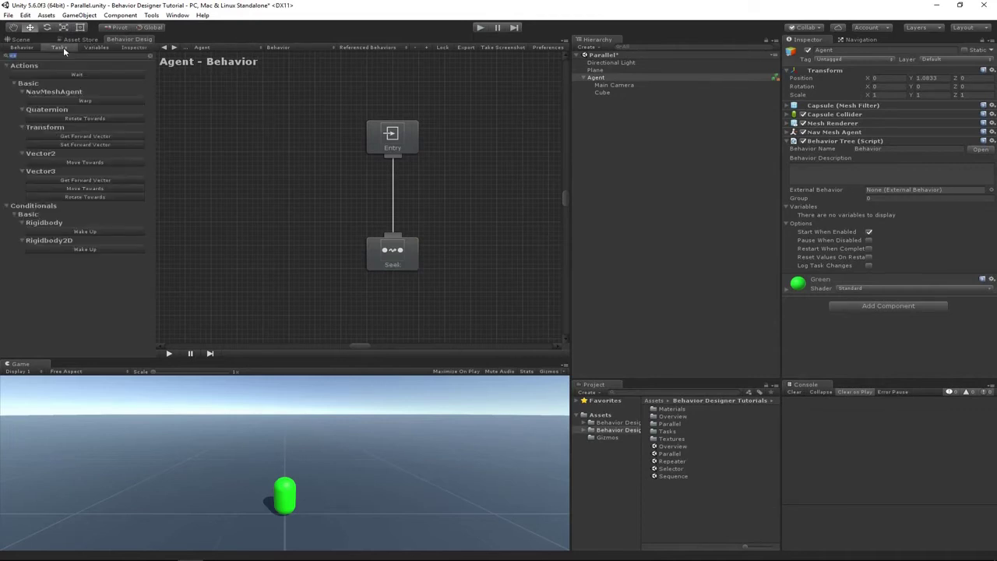
type("para")
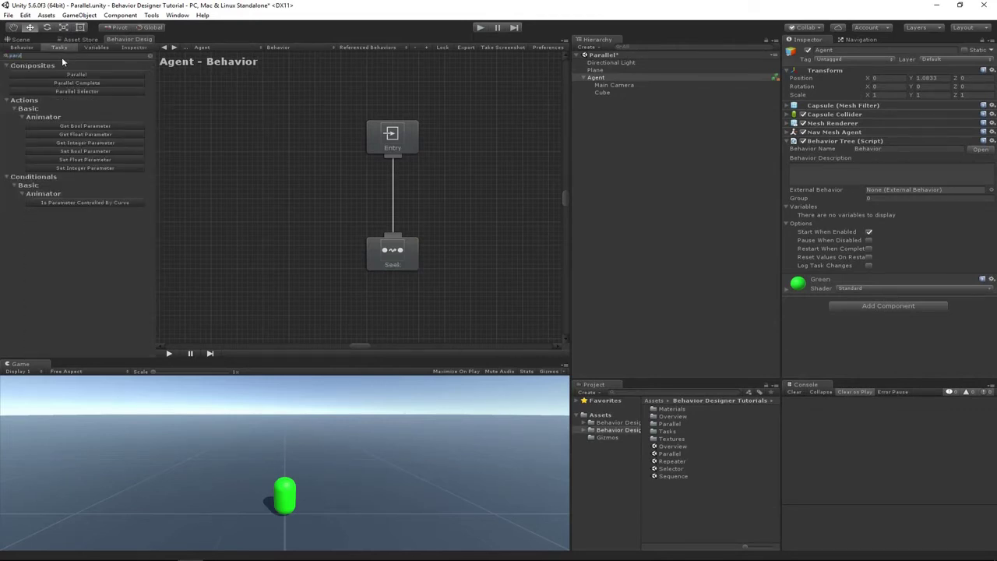
left_click(76, 74)
left_click_drag(356, 142, 393, 199)
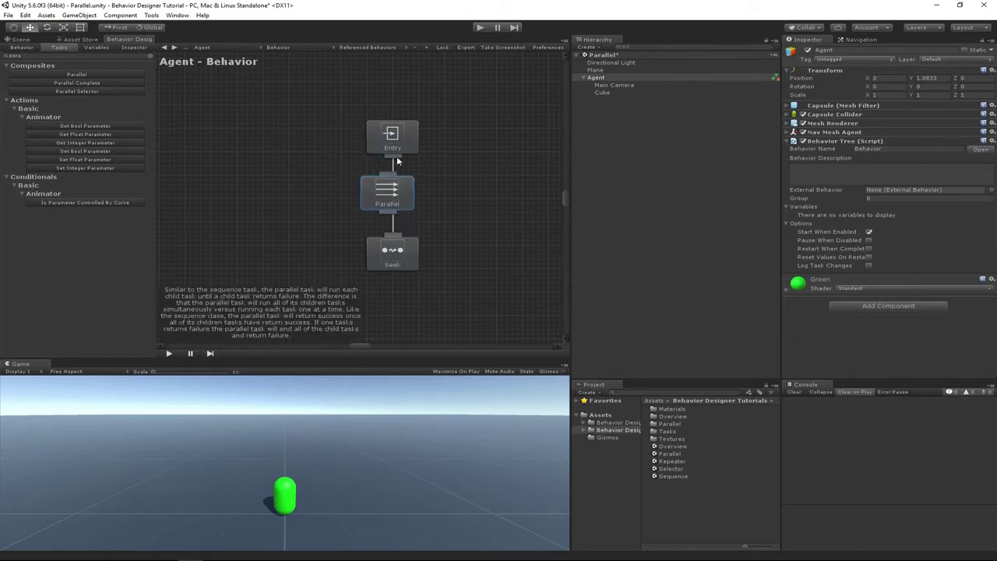
Connect Parallel's output to Seek and test-run the game
left_click_drag(393, 237, 391, 247)
left_click(476, 238)
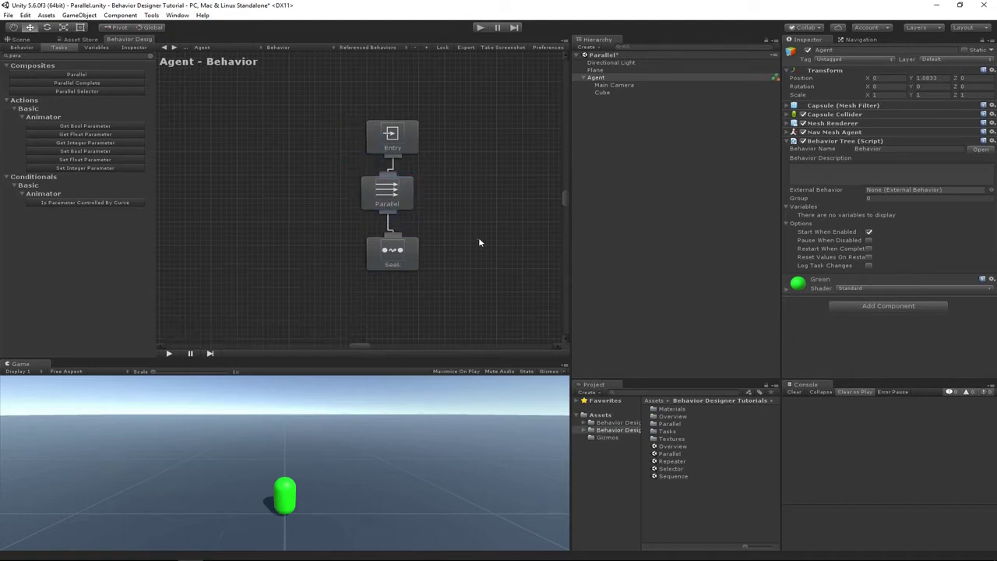
left_click(481, 28)
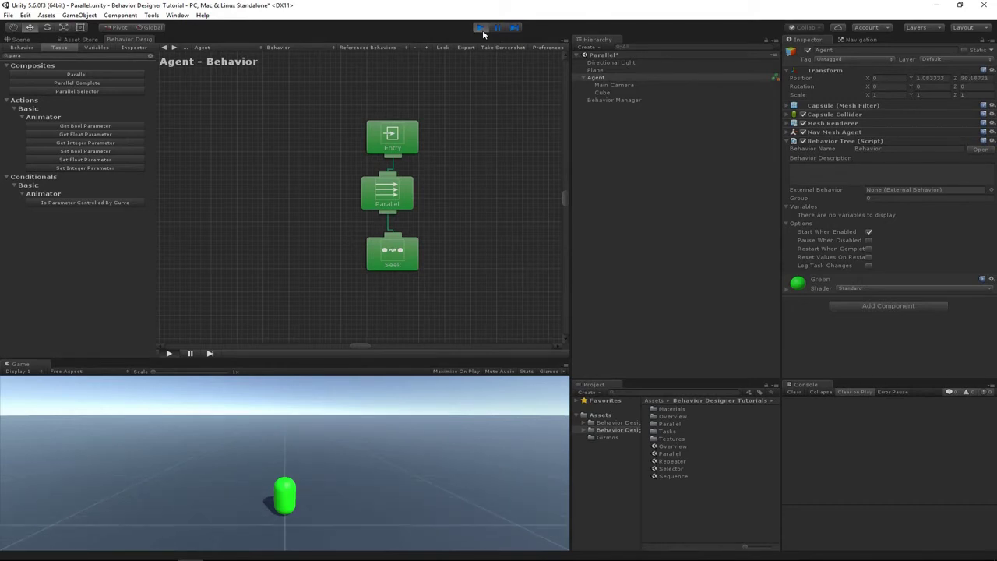
left_click(482, 30)
Move Seek left under Parallel and place the Sequence (Wait, Log) branch beside it
middle_click_drag(469, 251, 455, 236)
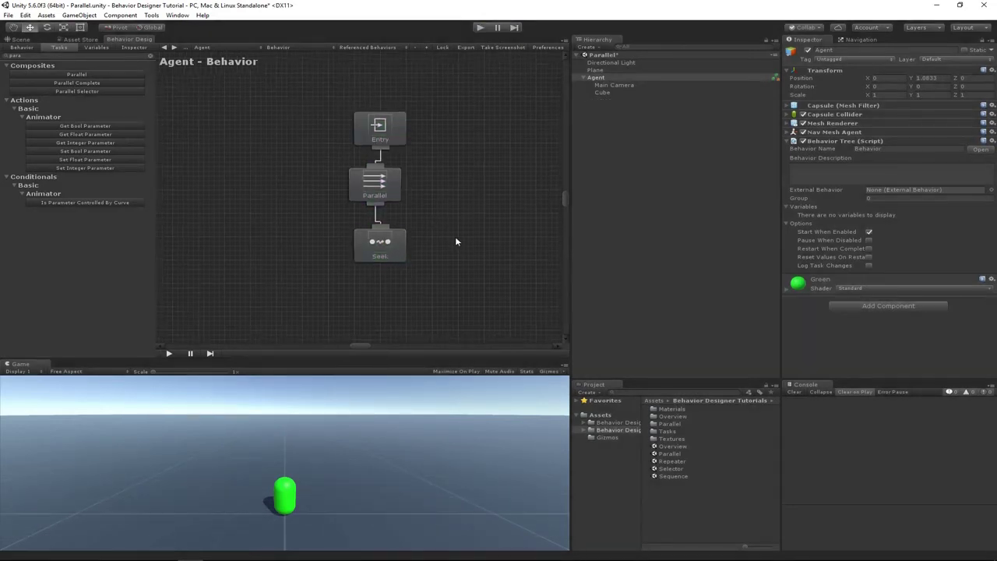
left_click_drag(403, 248, 329, 257)
scroll(521, 213, "down", 3)
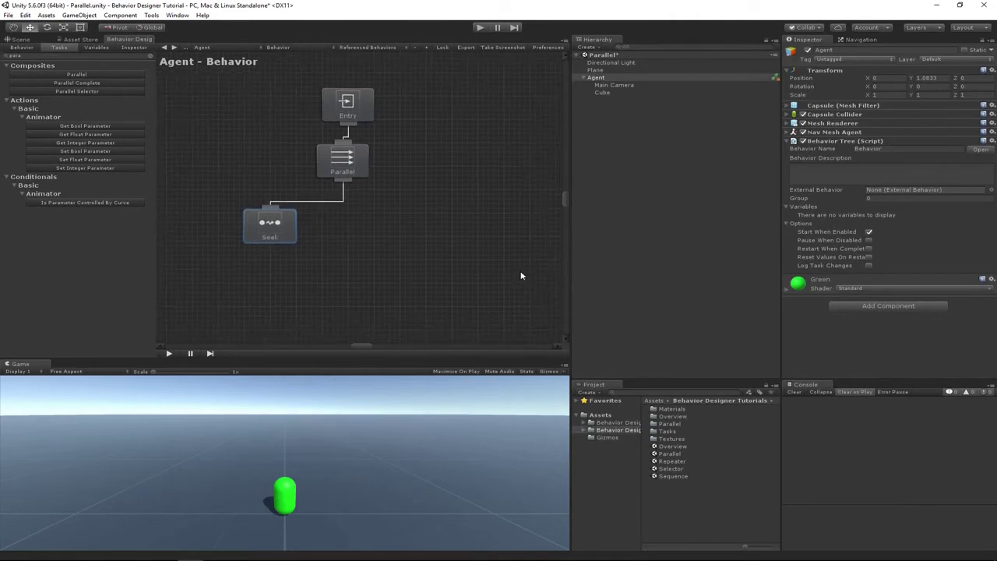
left_click(443, 262)
left_click_drag(442, 262, 325, 144)
scroll(294, 159, "up", 1)
middle_click_drag(296, 156, 323, 186)
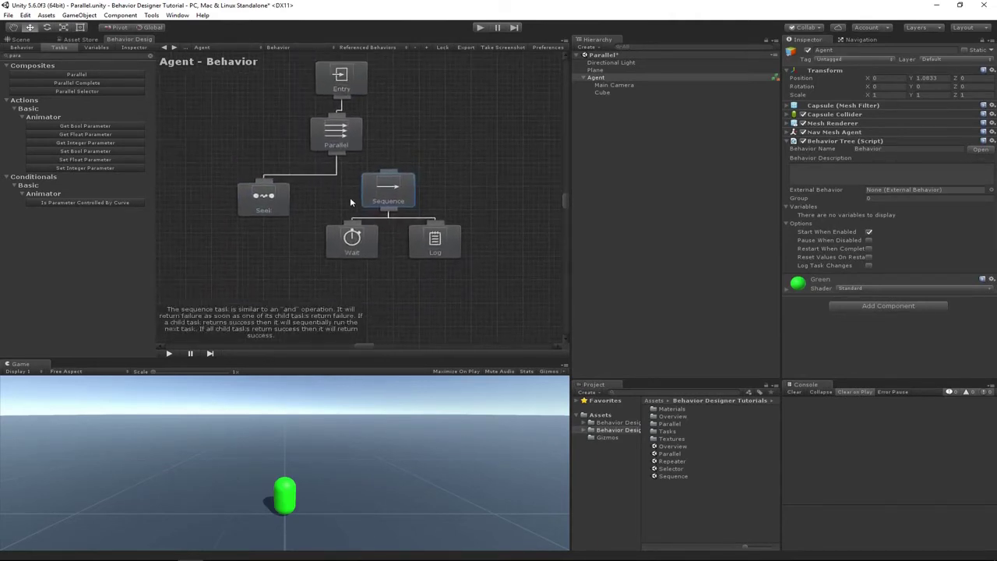
Review the Wait and Log descriptions, then connect Parallel's output to the Sequence
left_click(363, 237)
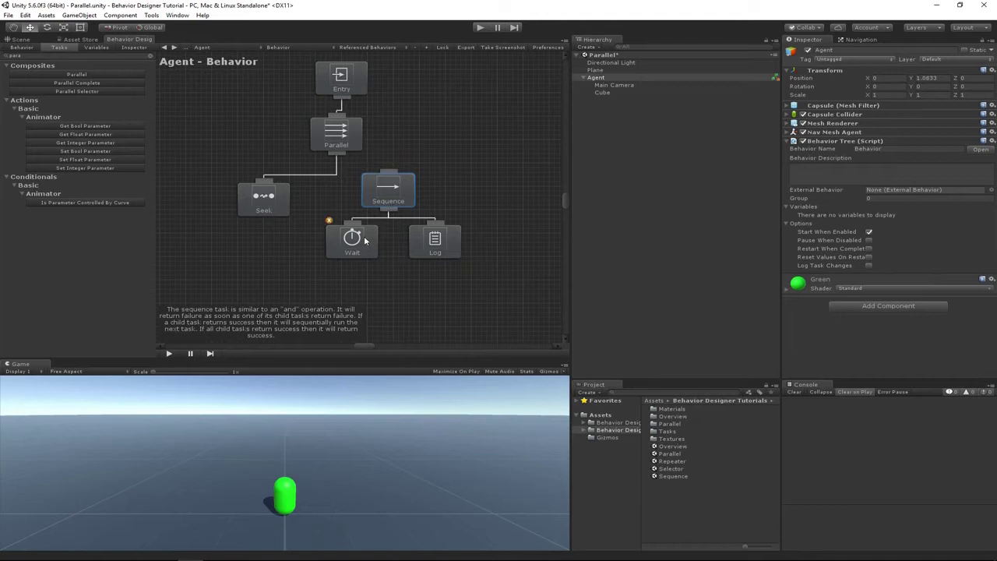
left_click(436, 242)
left_click(449, 287)
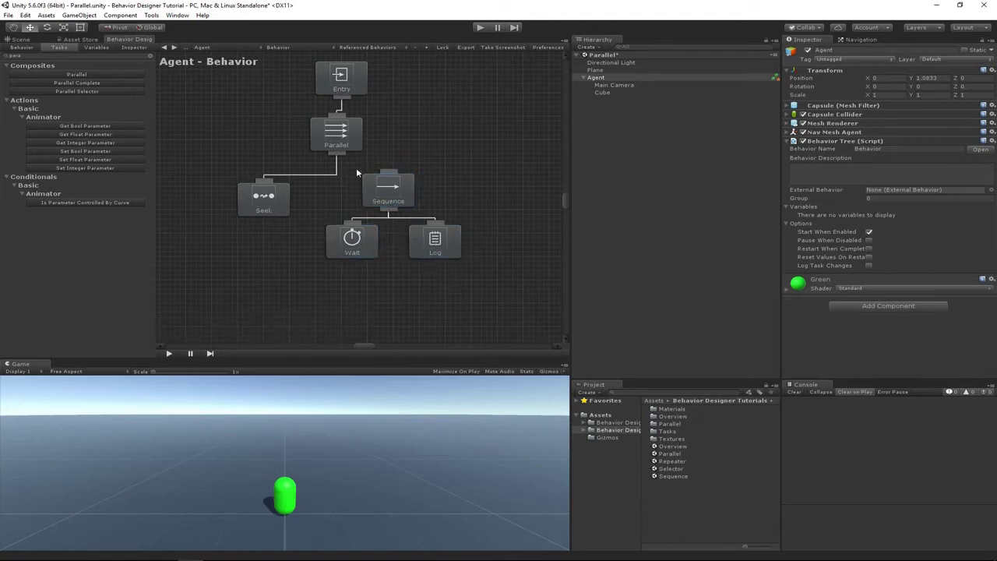
left_click_drag(339, 152, 388, 174)
Start, stop and restart the game, watching the tree execute
left_click(479, 28)
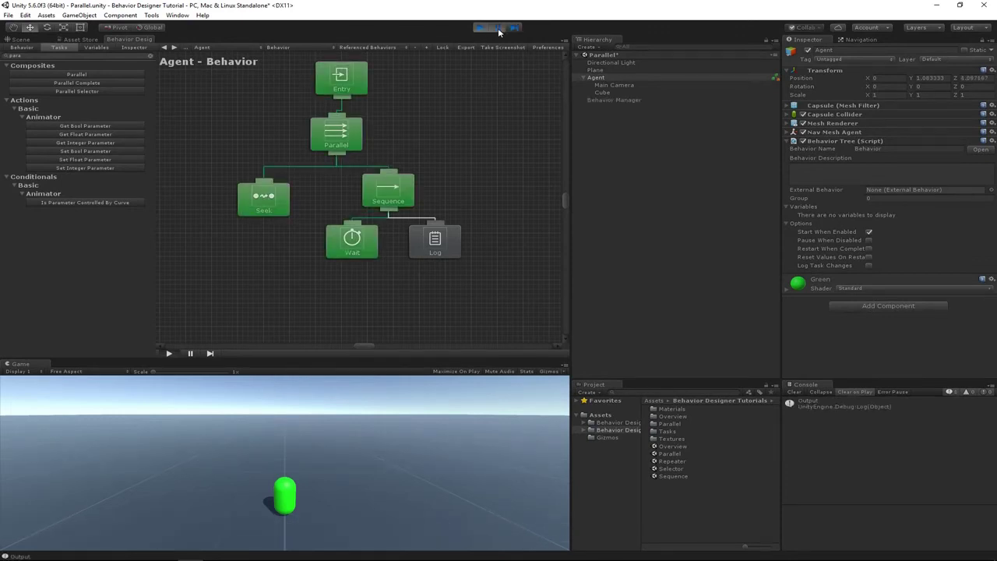
left_click(480, 28)
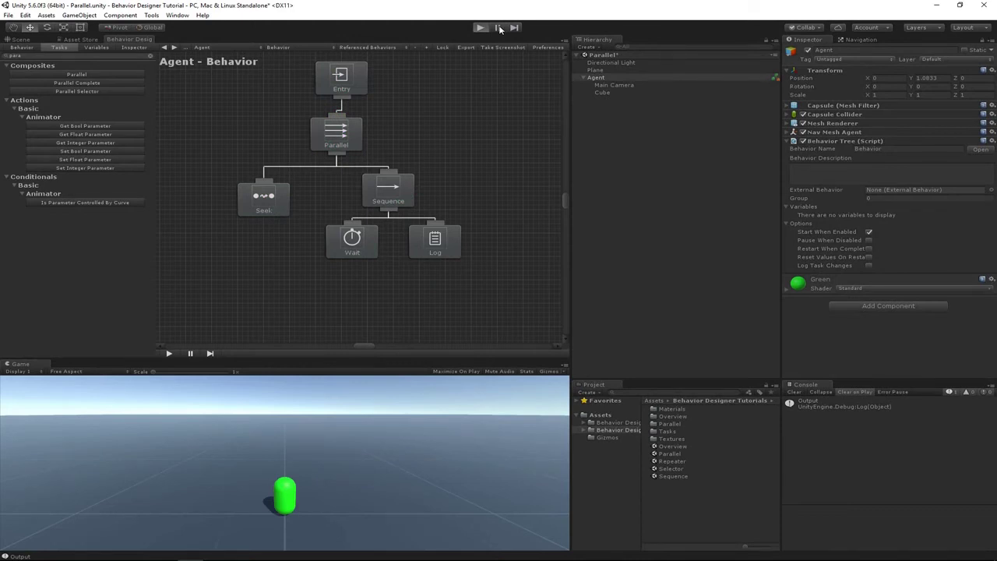
key("ctrl+p")
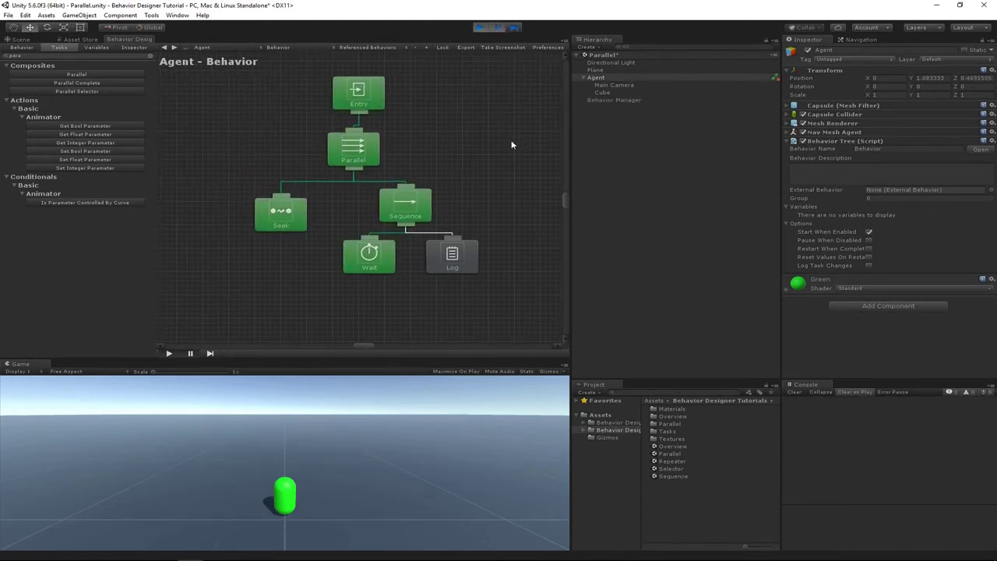
middle_click_drag(433, 149, 441, 153)
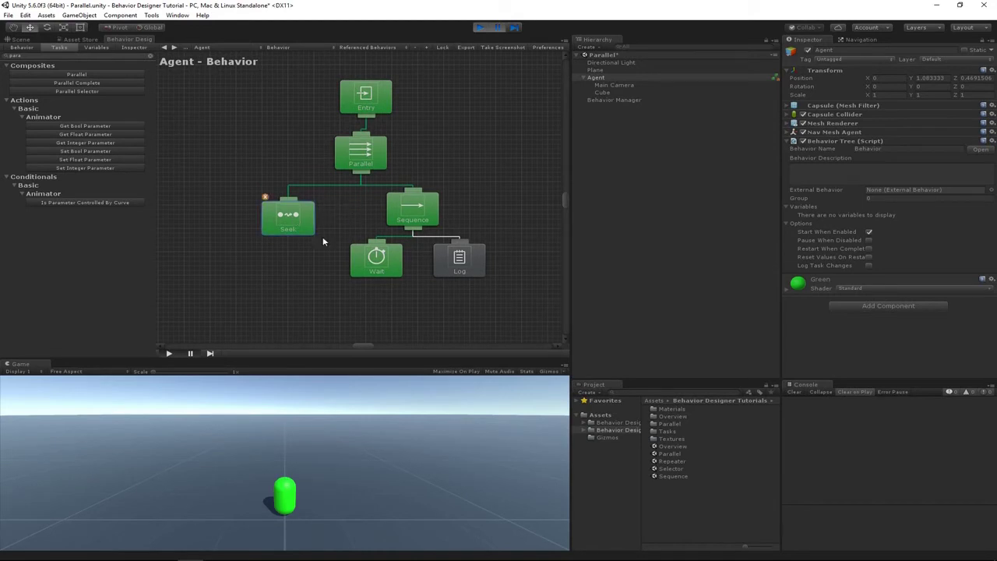
mouse_move(373, 273)
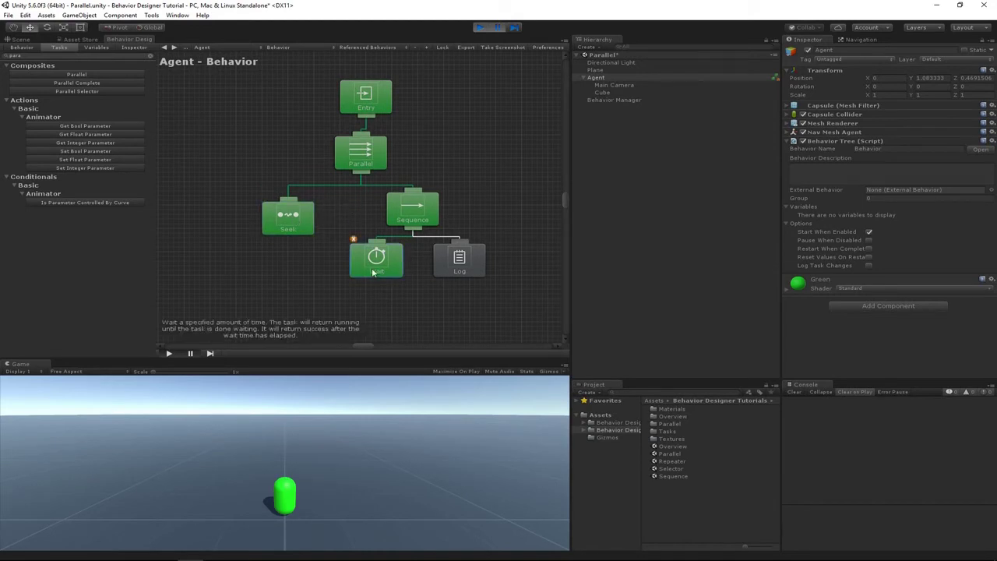
left_click(294, 269)
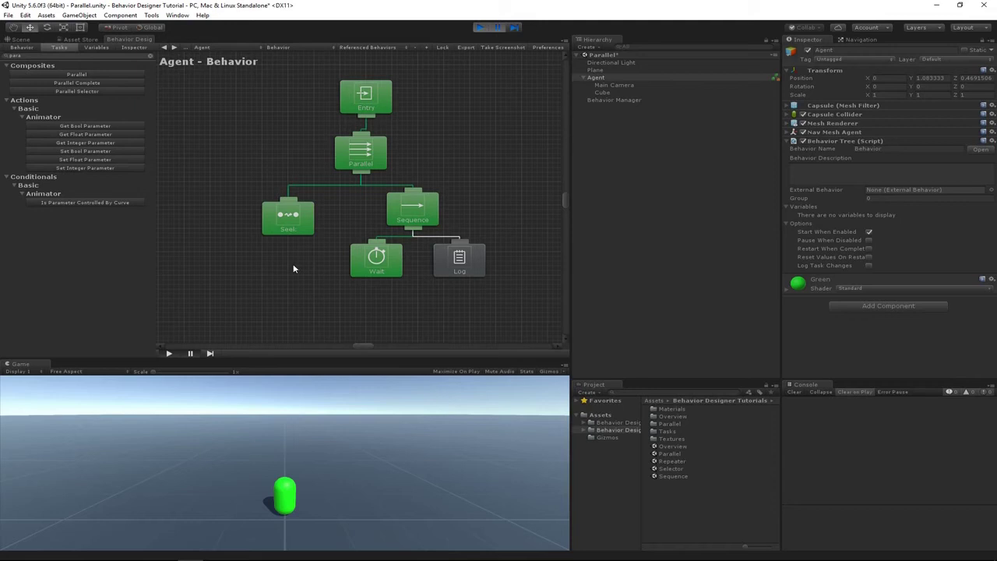
mouse_move(289, 217)
Resume the paused game until Wait and Log finish while Seek keeps running, then stop
left_click(499, 29)
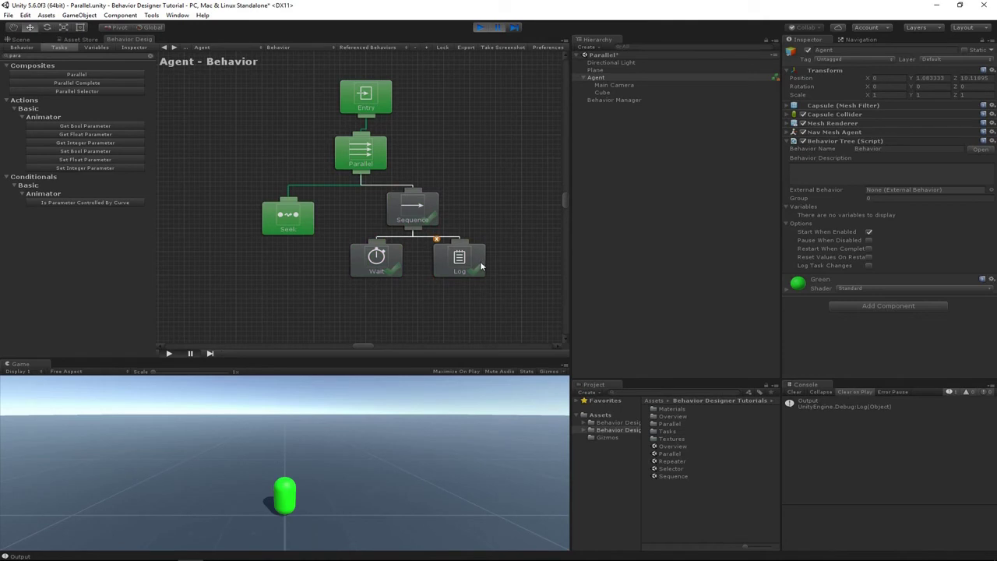
mouse_move(374, 160)
left_click(288, 217)
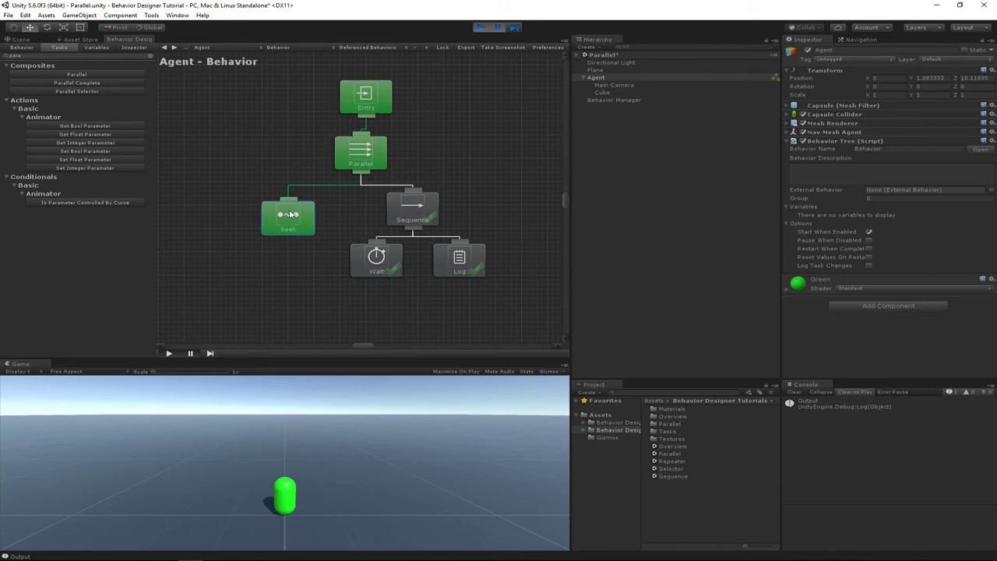
left_click(478, 28)
Add a Return Failure decorator, found with 'retur', under Parallel above the Sequence branch
left_click_drag(415, 204, 477, 269)
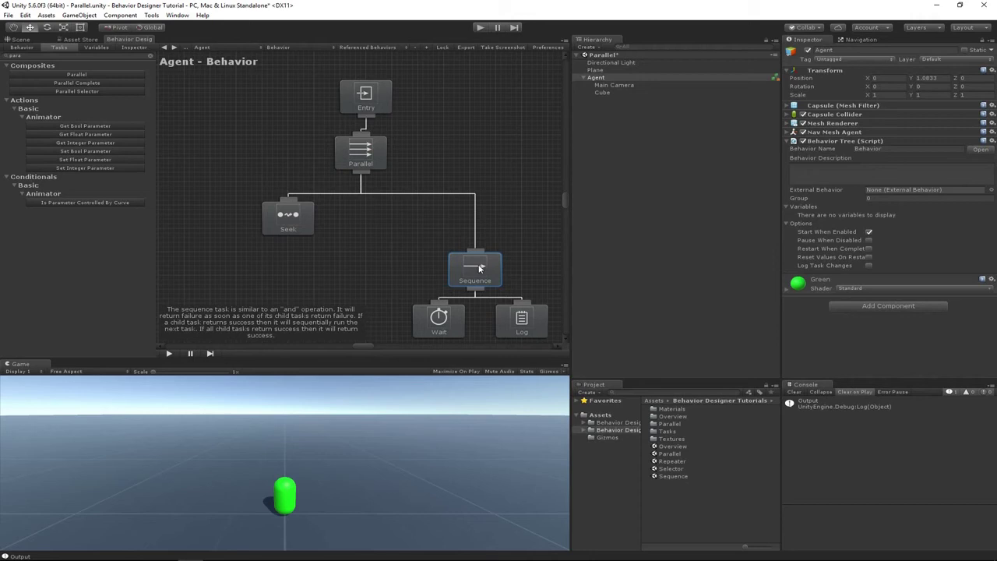
double_click(22, 57)
type("retur")
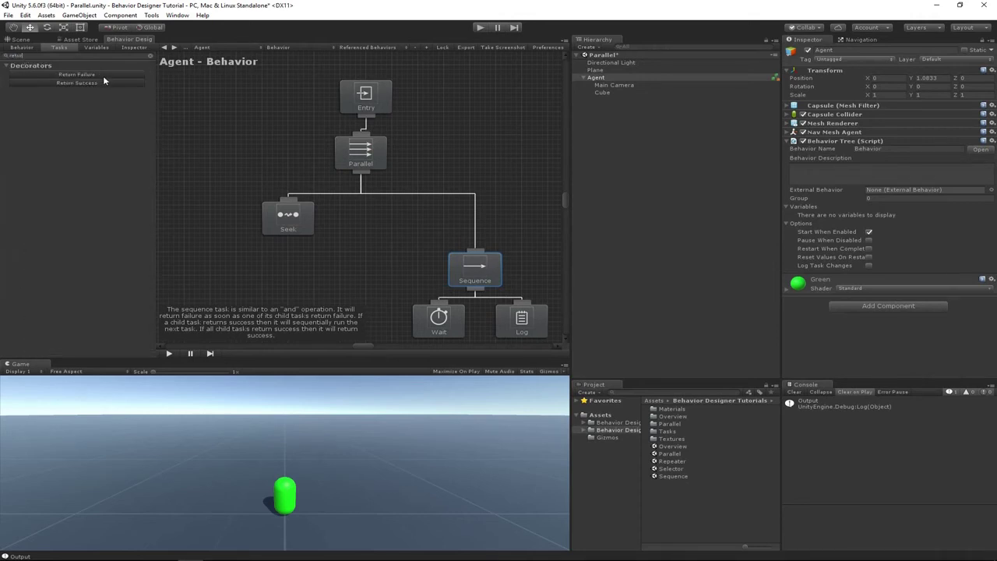
left_click_drag(103, 76, 419, 257)
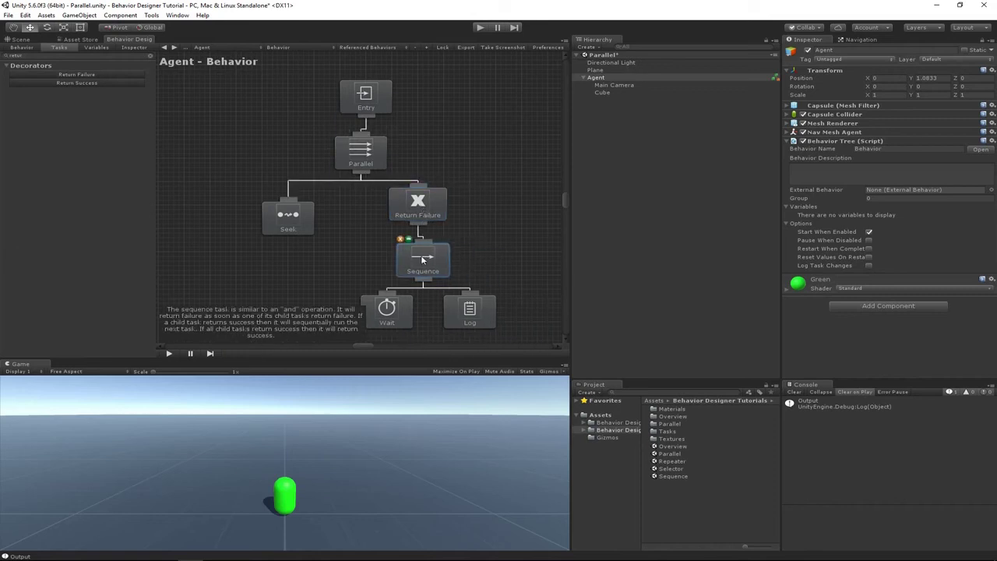
Test-run the tree, seeing Parallel and Seek end in failure
left_click(481, 28)
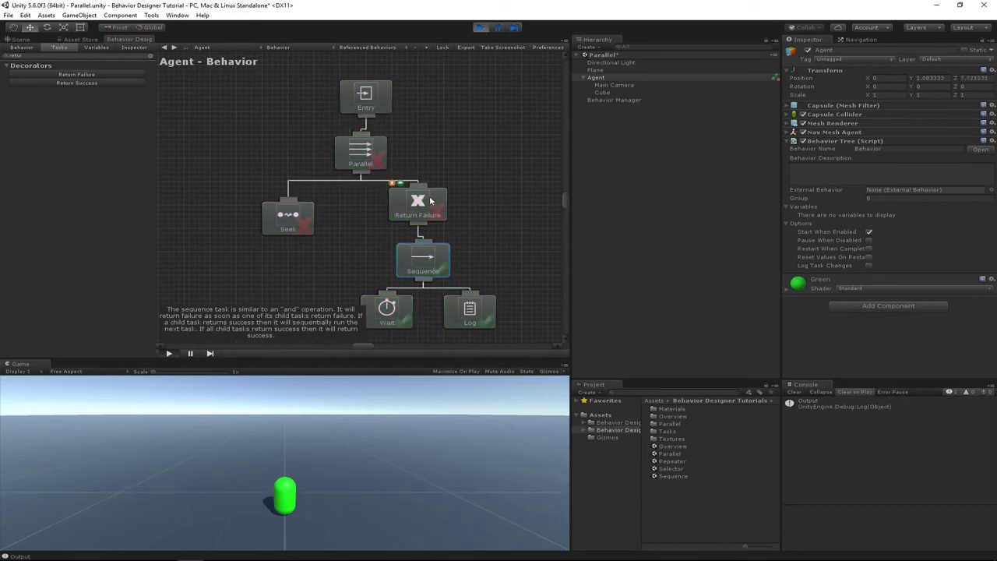
left_click(493, 207)
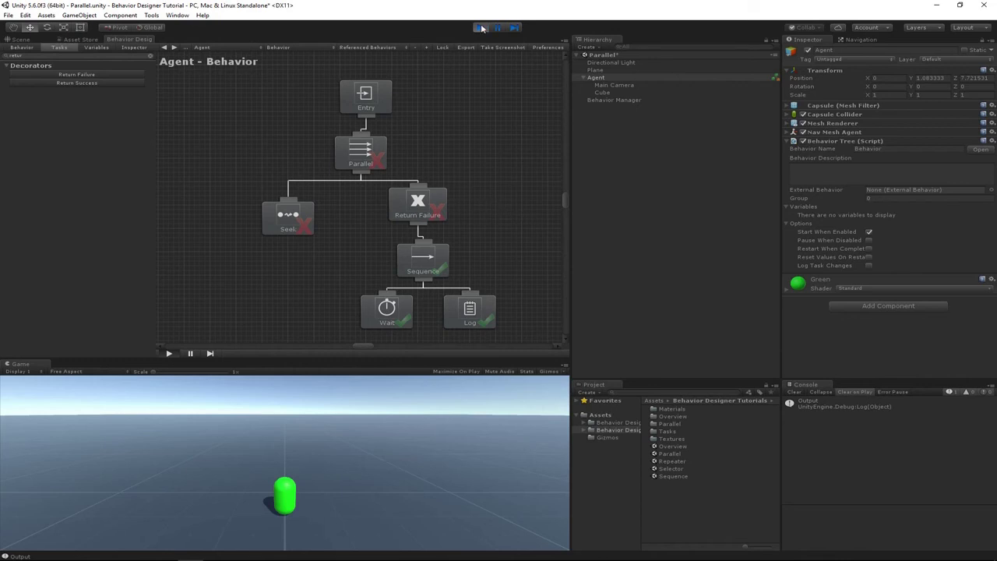
key("ctrl+p")
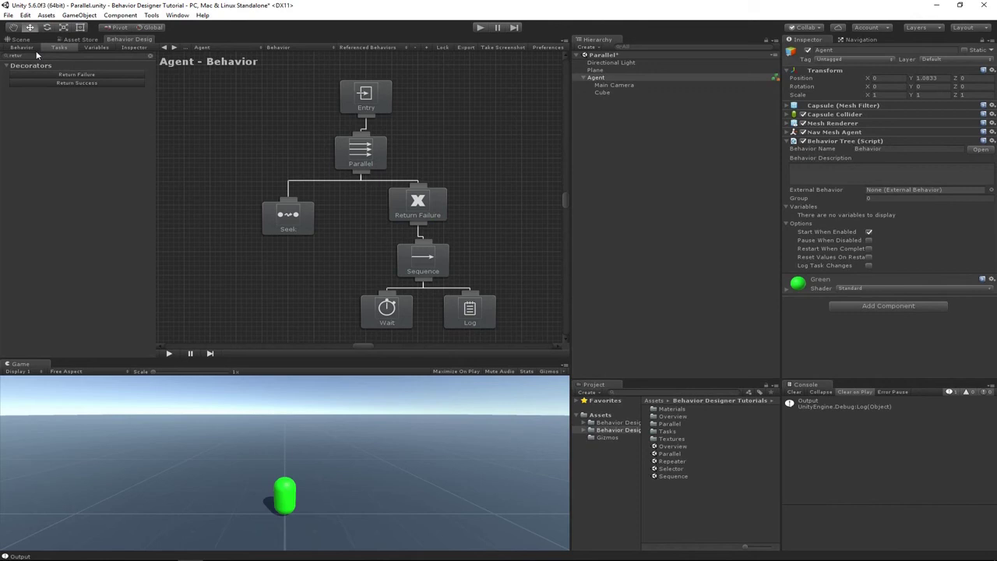
Replace the Parallel node under Entry with a Parallel Selector
type("parall")
left_click(360, 149)
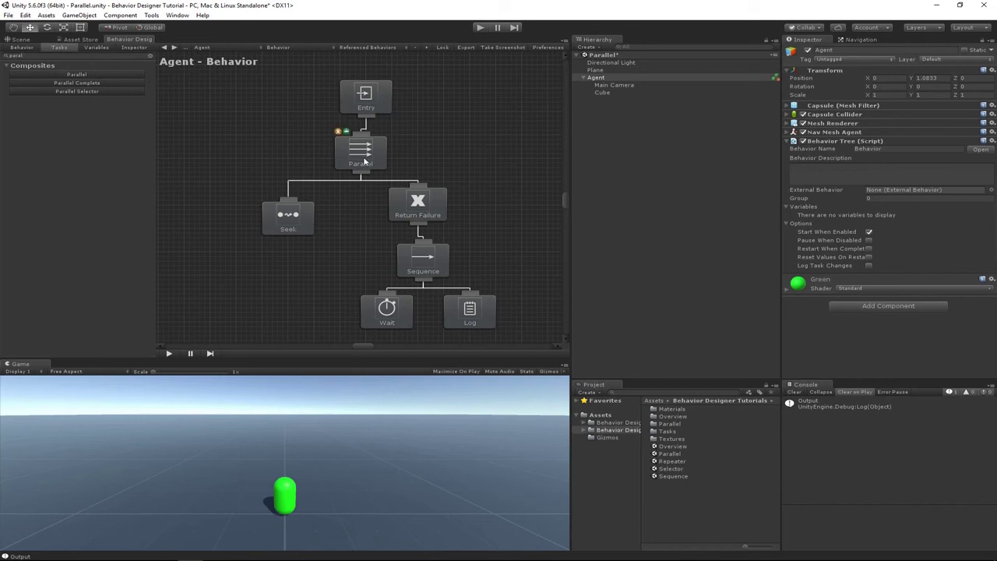
key("Delete")
left_click(127, 91)
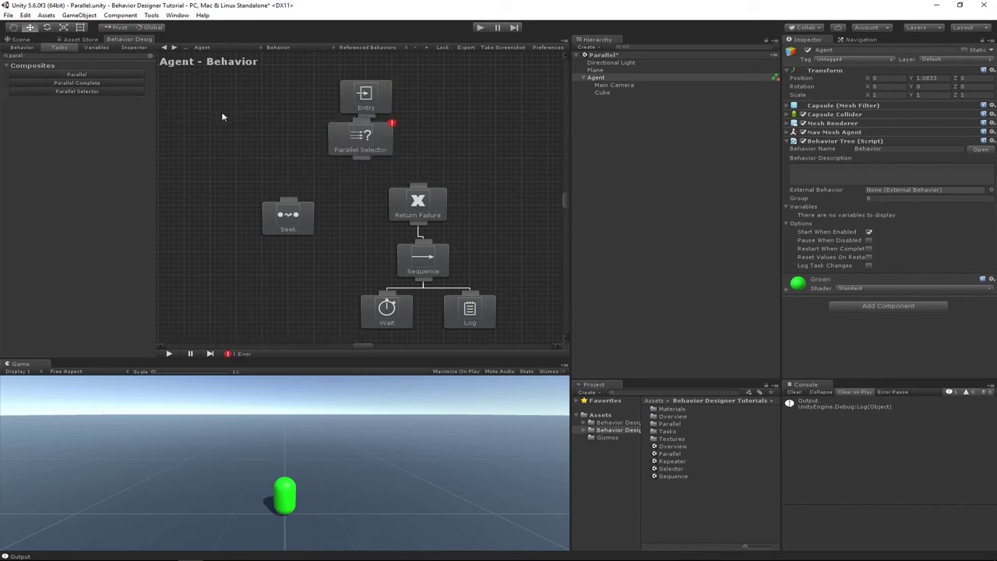
mouse_move(375, 147)
left_mouse_down()
mouse_move(382, 161)
mouse_move(364, 144)
left_mouse_up()
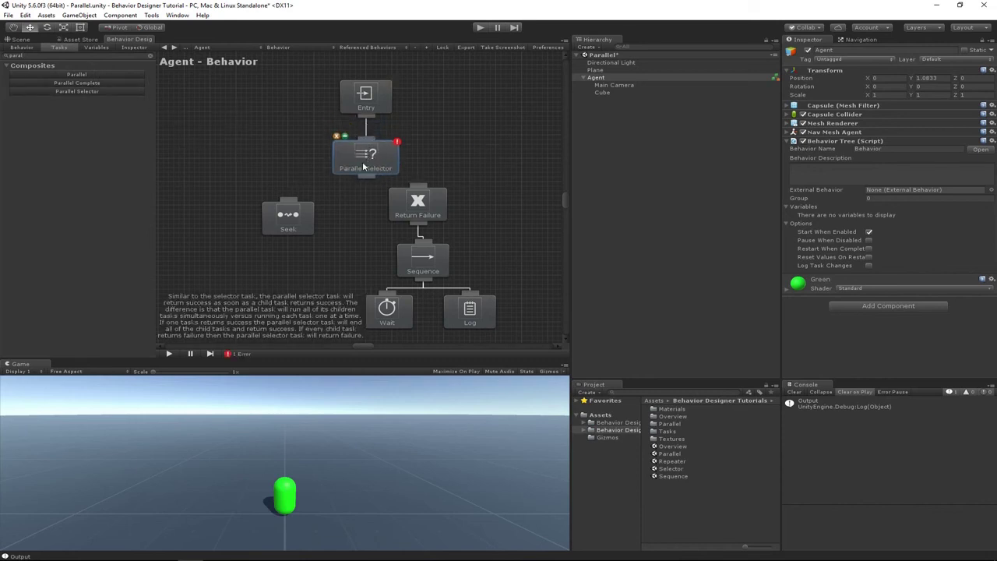
Connect Parallel Selector to Seek and test-run, seeing Seek continue after Return Failure fails
left_click_drag(369, 177, 468, 210)
left_click(485, 208)
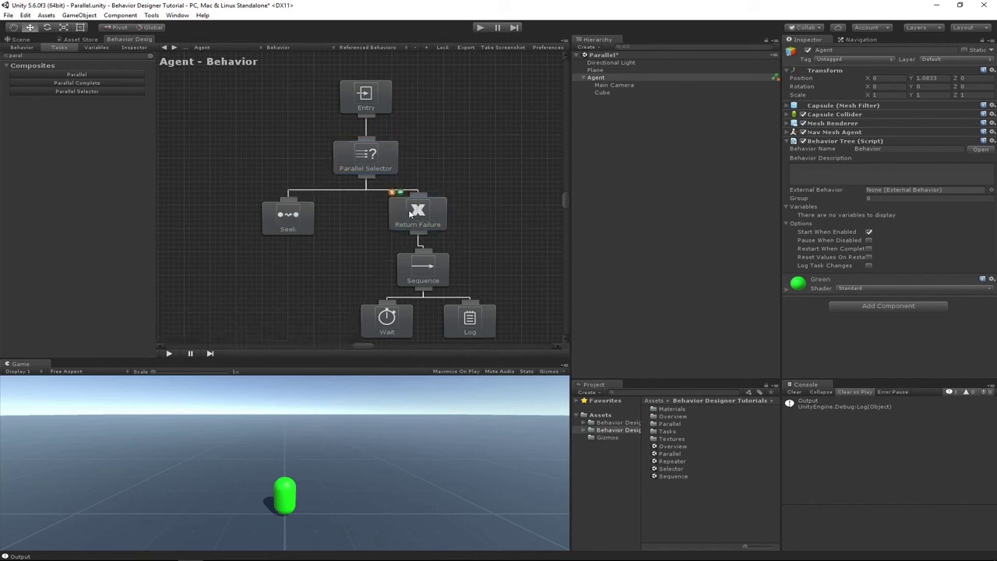
left_click(481, 28)
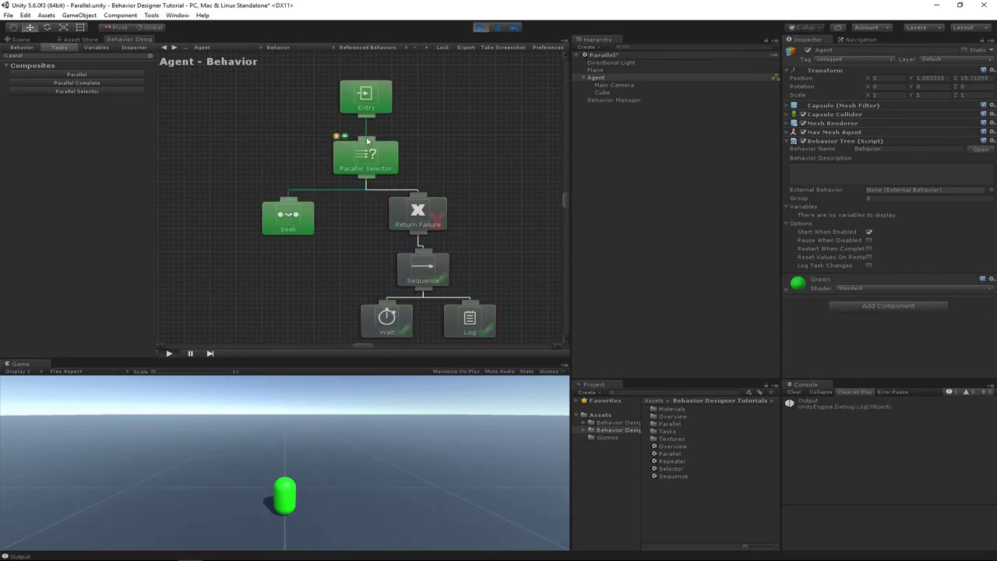
left_click(479, 28)
Swap Parallel Selector for Parallel Complete under Entry, connected to Seek and Return Failure
mouse_move(384, 173)
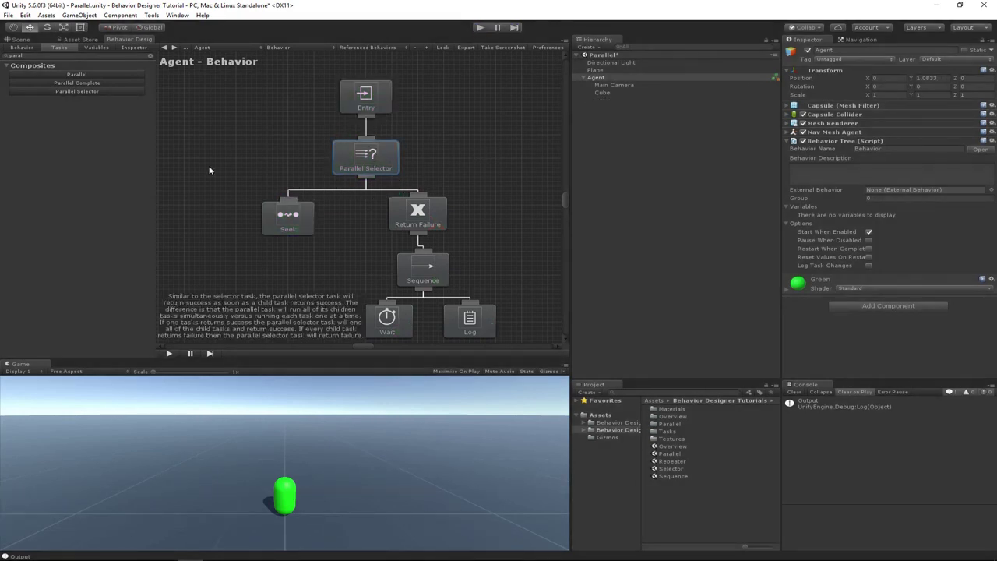
key("Delete")
left_click(86, 83)
left_click_drag(382, 130, 309, 205)
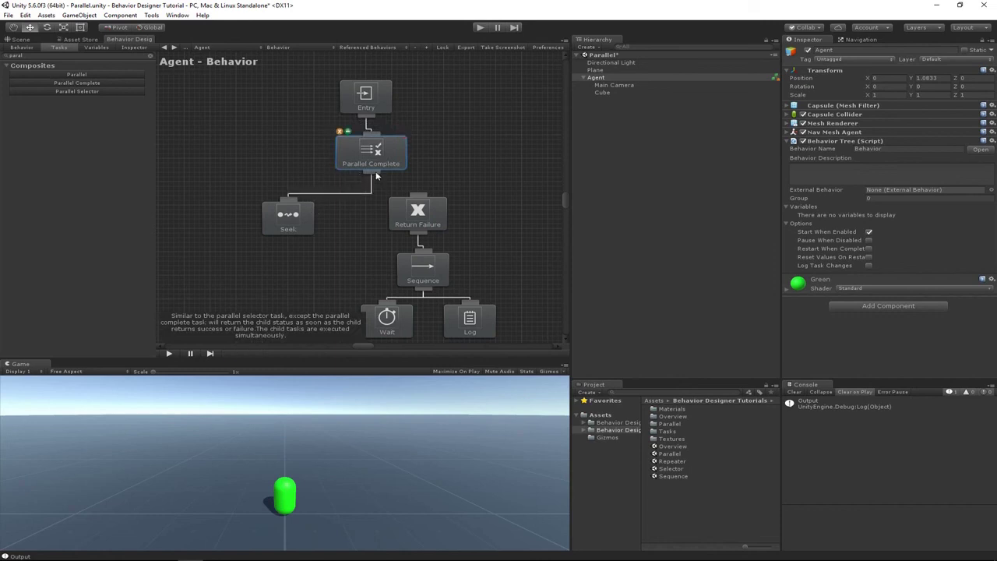
left_click_drag(374, 174, 415, 205)
left_click(481, 203)
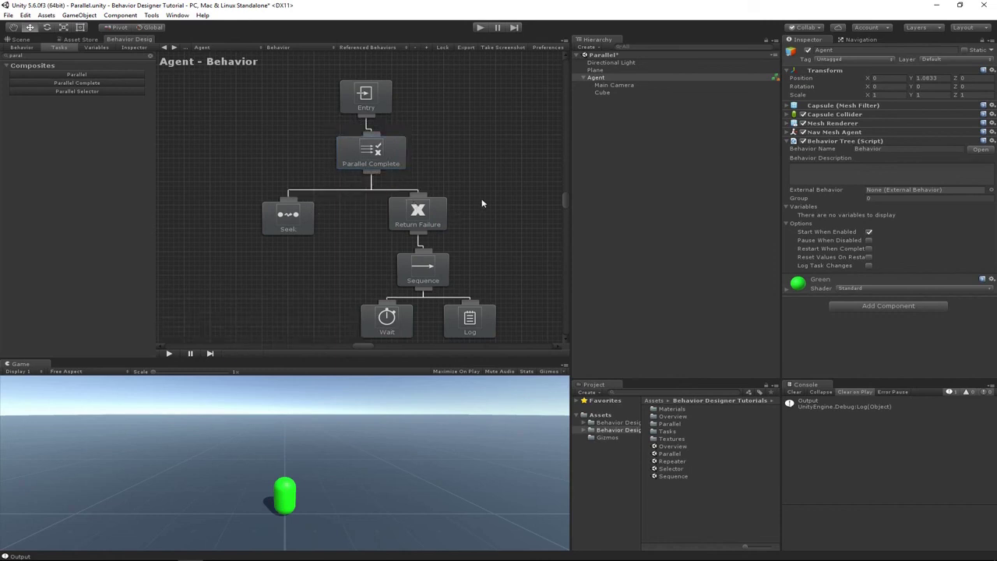
Inspect the Return Failure node and test-run the tree
left_click(433, 205)
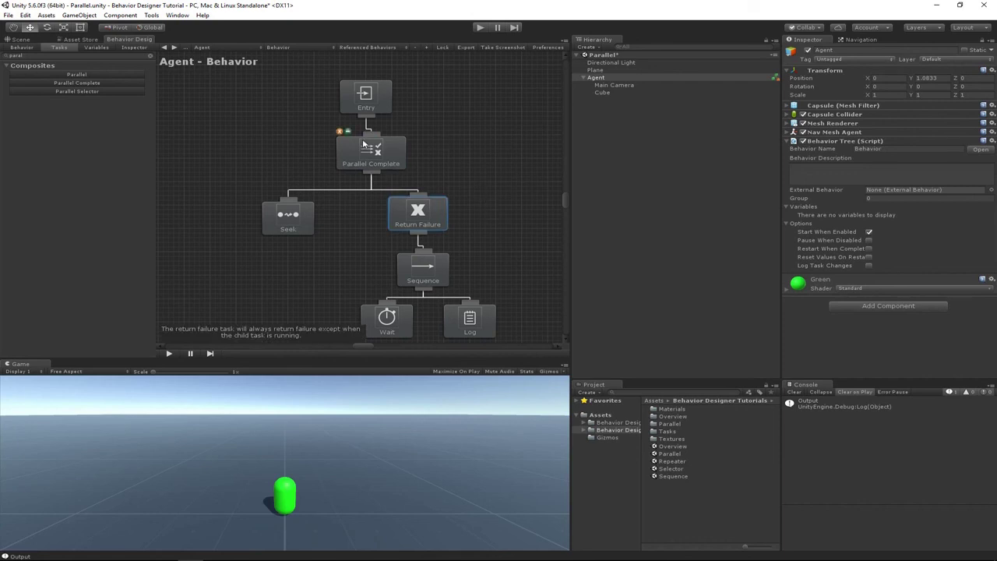
left_click(474, 175)
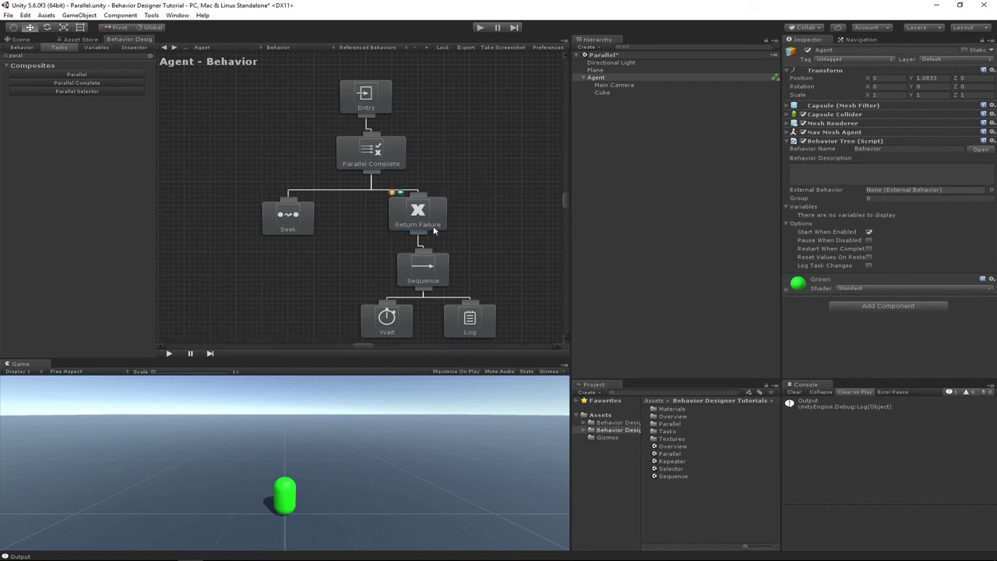
left_click(481, 28)
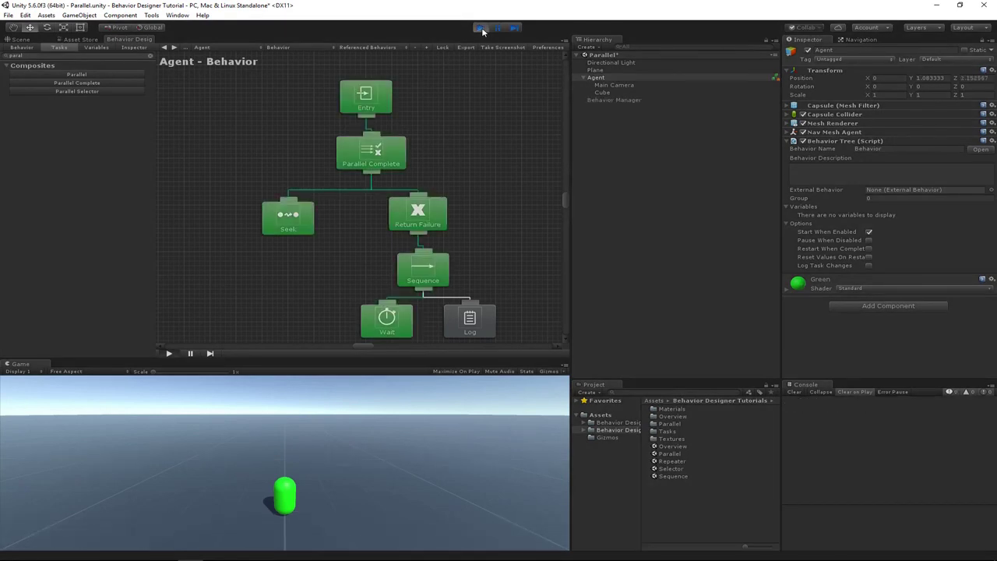
left_click(480, 28)
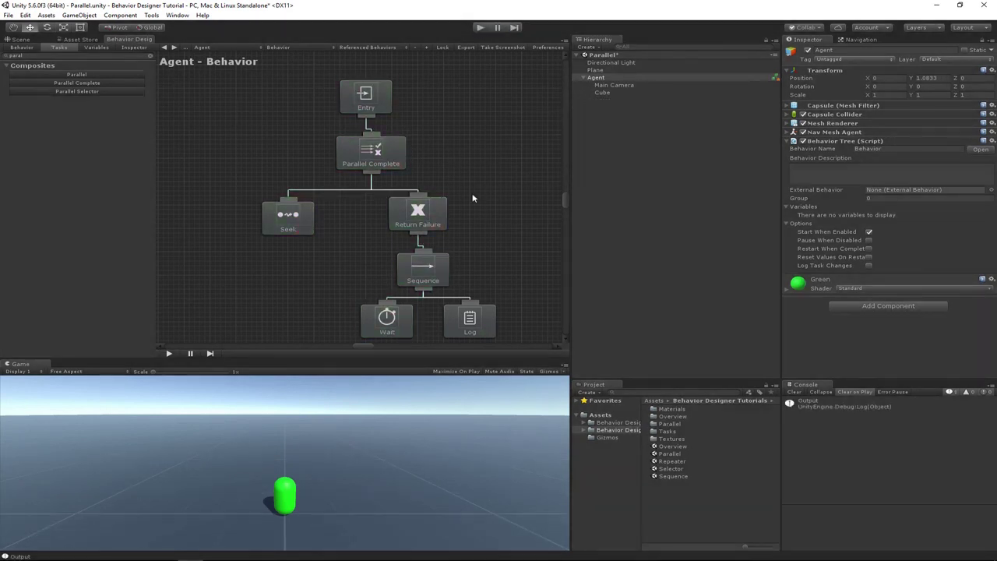
Delete Return Failure and attach the Sequence directly under Parallel Complete
left_click(418, 214)
key("Delete")
left_click_drag(424, 266, 374, 173)
left_click(481, 174)
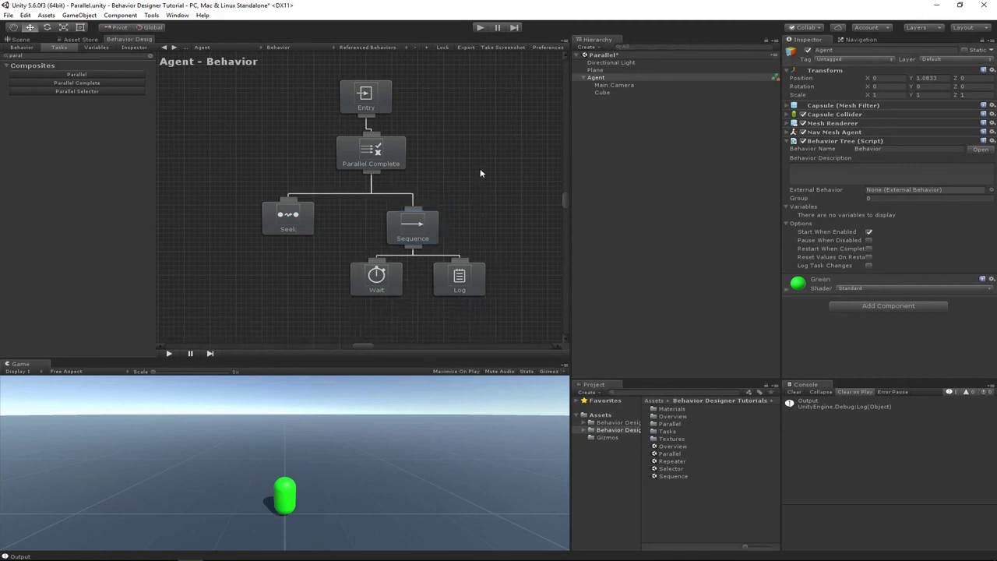
Test-run to confirm Seek stops once the Sequence finishes, then review Parallel Complete's description
left_click(479, 28)
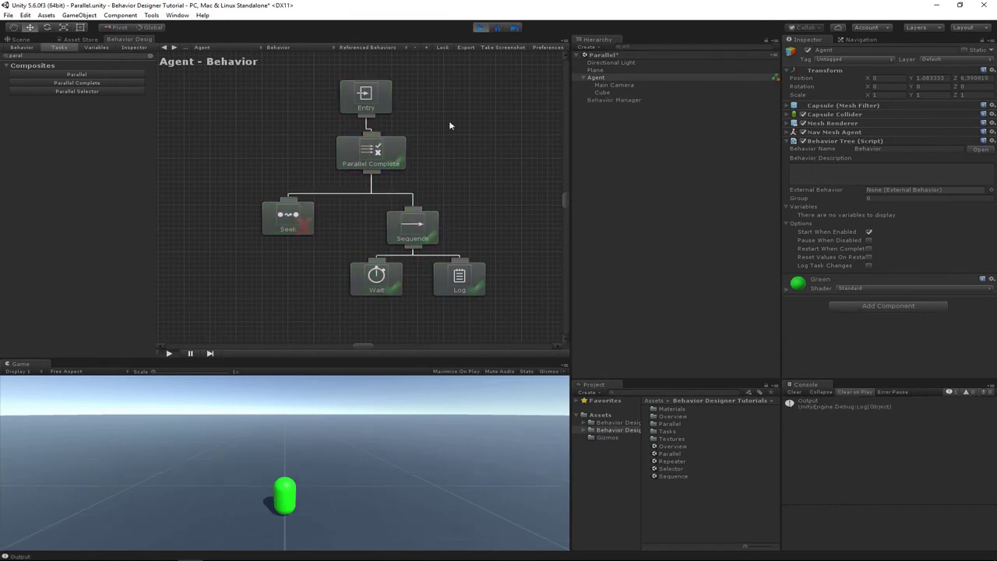
left_click(479, 28)
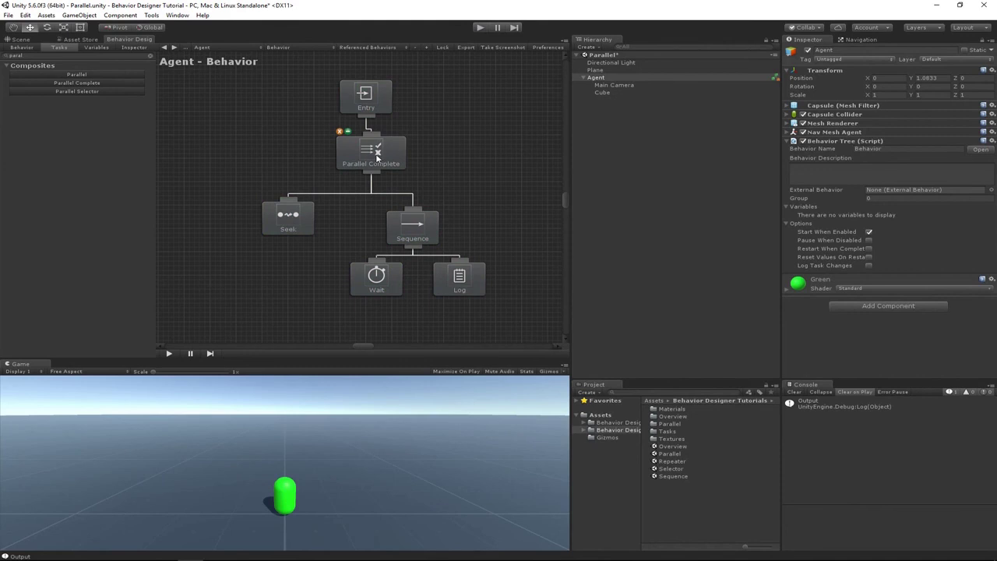
left_click(377, 158)
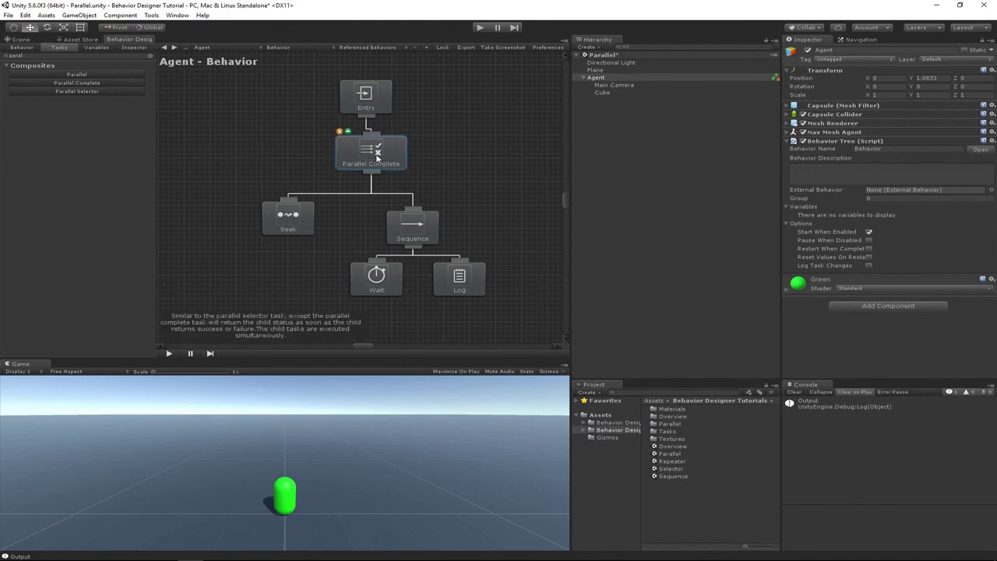